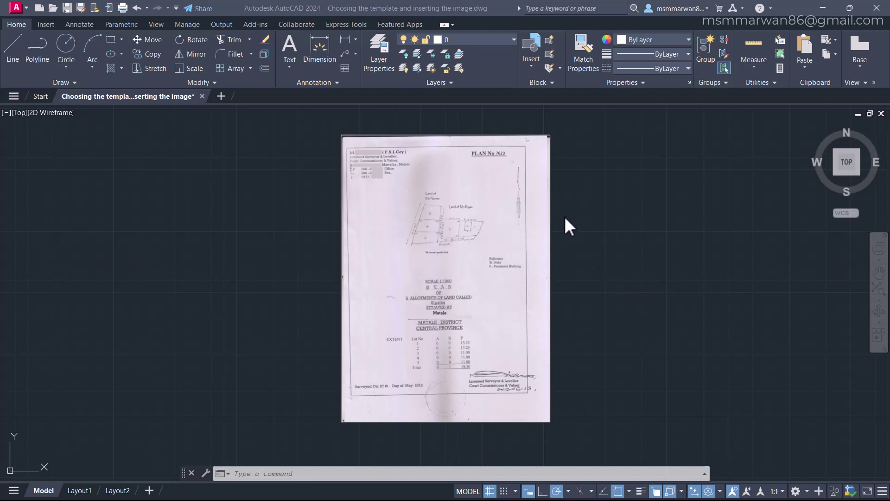
# Step: Start a line at the bottom end of the north arrow on the scanned plan
pyautogui.scroll(5, 469, 196)
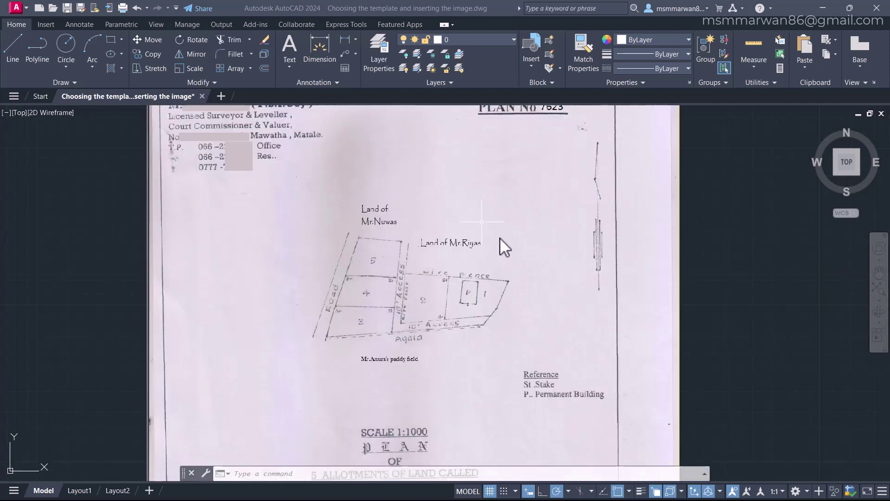
pyautogui.scroll(2, 601, 216)
pyautogui.click(552, 235)
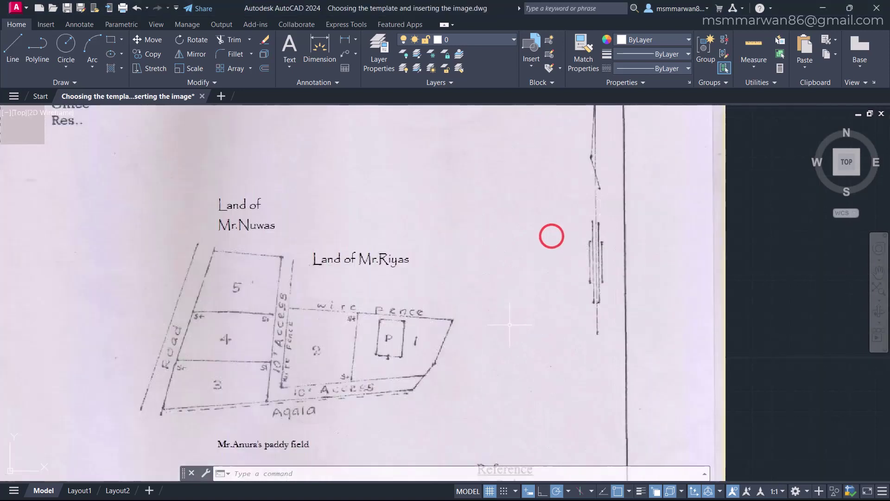
pyautogui.click(775, 242)
pyautogui.moveTo(755, 204); pyautogui.dragTo(643, 275, button='middle')
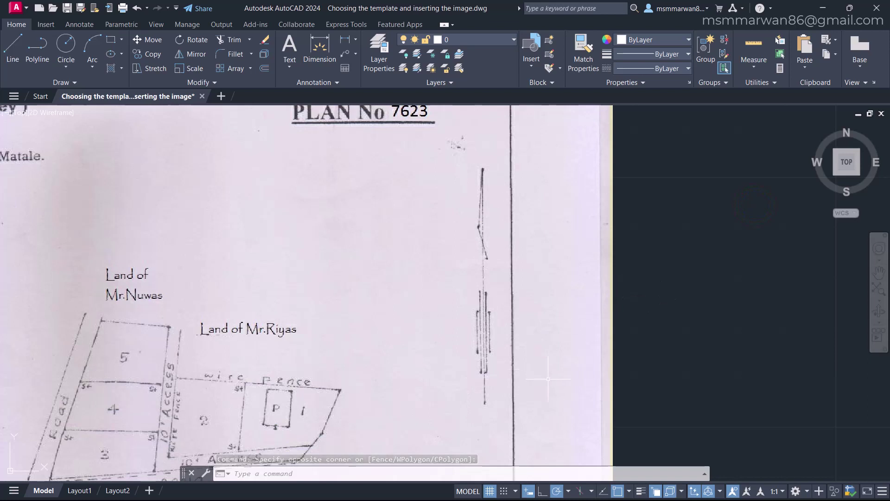
pyautogui.write('l')
pyautogui.press('Return')
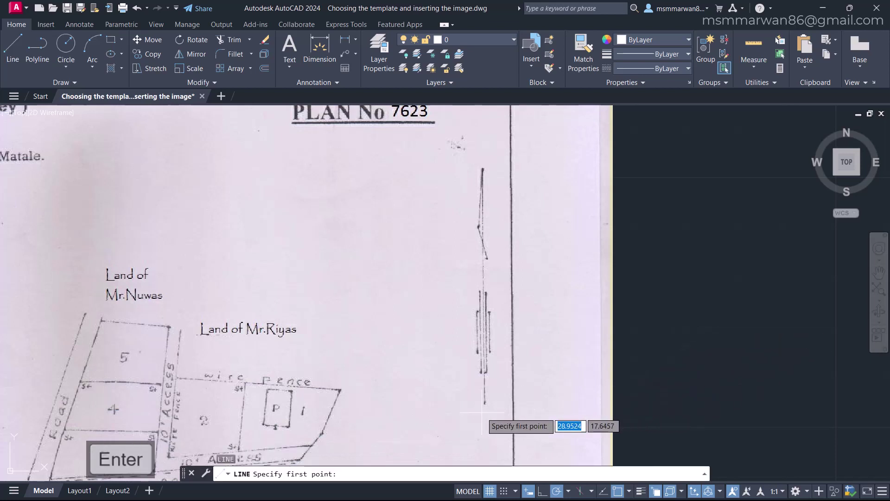
pyautogui.scroll(10, 488, 408)
pyautogui.scroll(2, 488, 408)
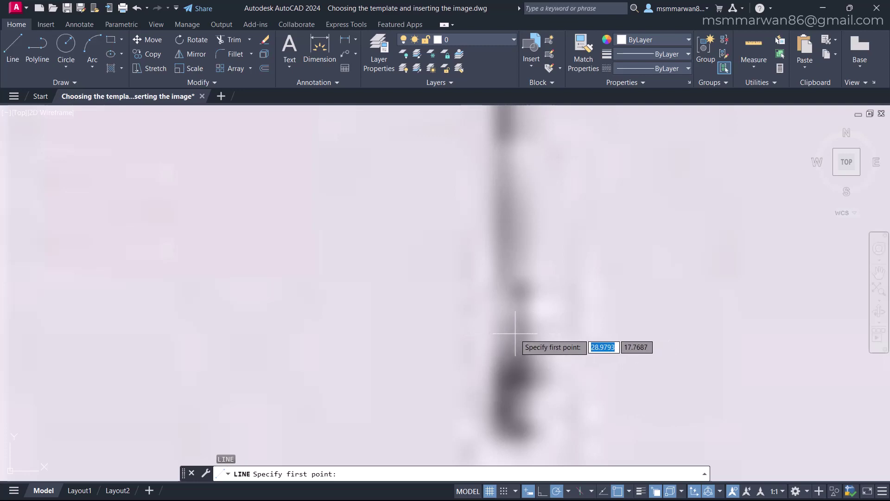
pyautogui.click(514, 333)
pyautogui.scroll(3, 528, 375)
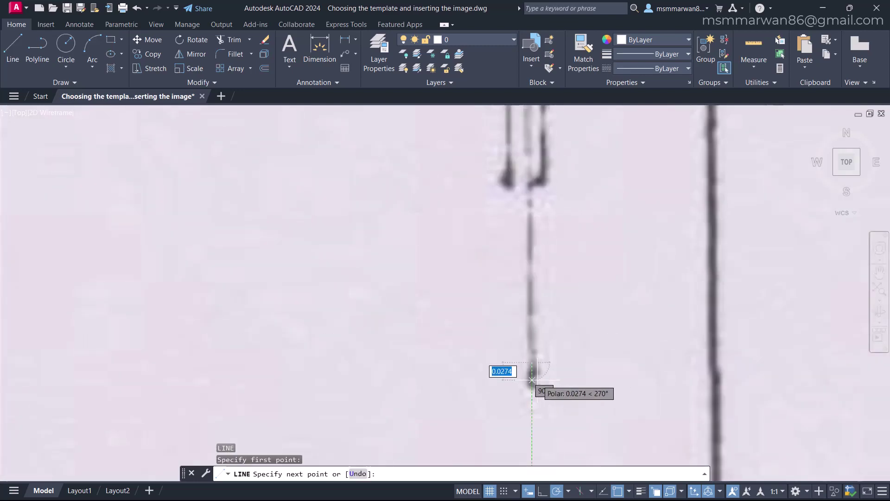
# Step: Turn off polar tracking and end the line at the north arrow's tip, making it about 2.3 units long
pyautogui.scroll(-4, 532, 379)
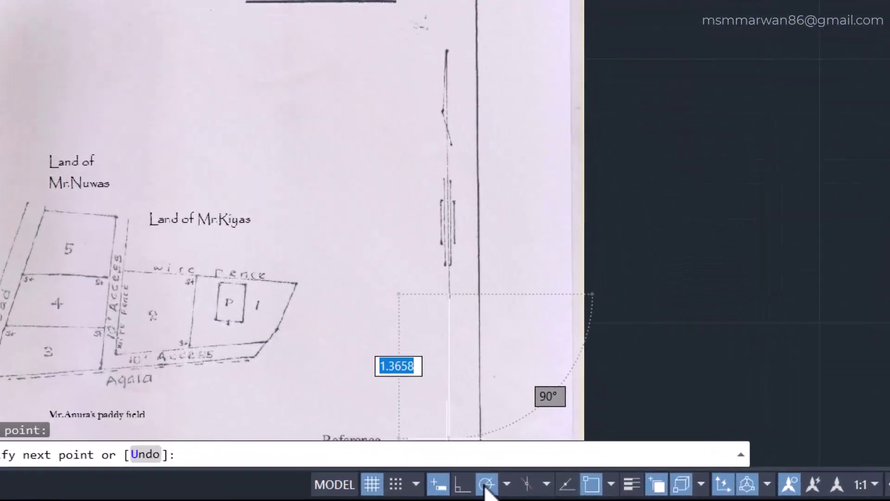
pyautogui.click(486, 484)
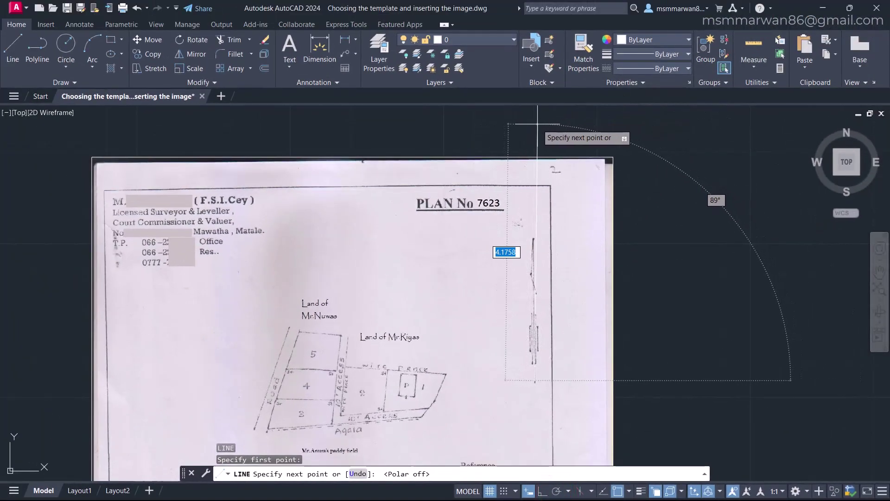
pyautogui.scroll(4, 531, 239)
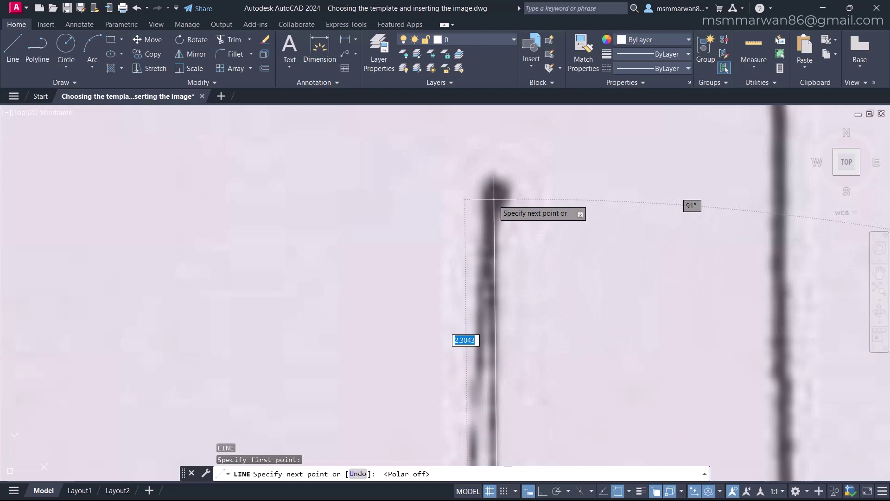
pyautogui.scroll(-5, 478, 181)
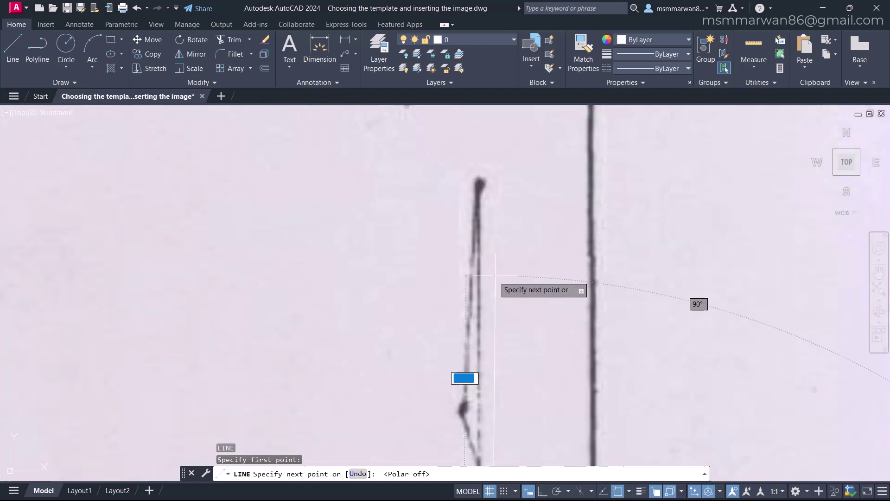
pyautogui.scroll(5, 482, 304)
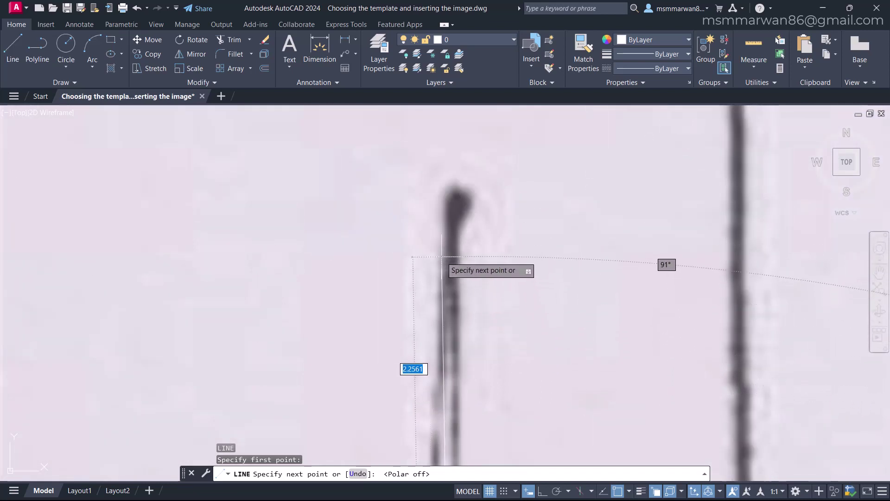
pyautogui.click(454, 214)
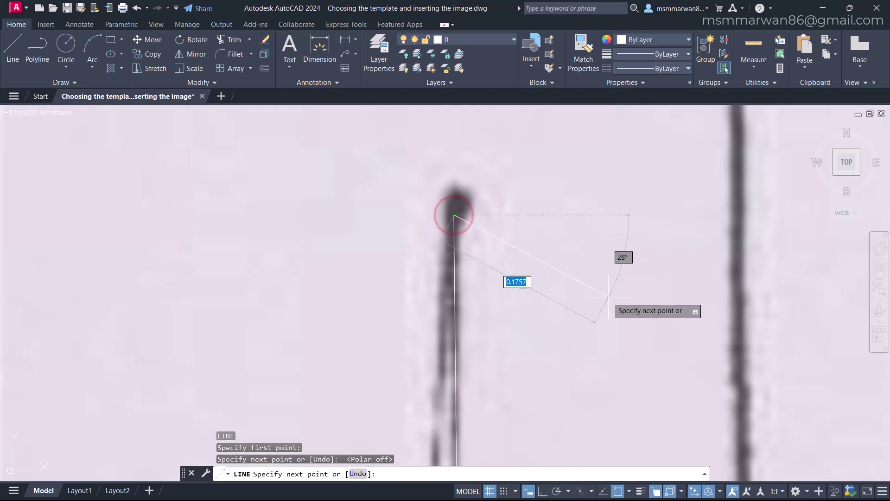
pyautogui.press('Return')
pyautogui.scroll(-5, 497, 153)
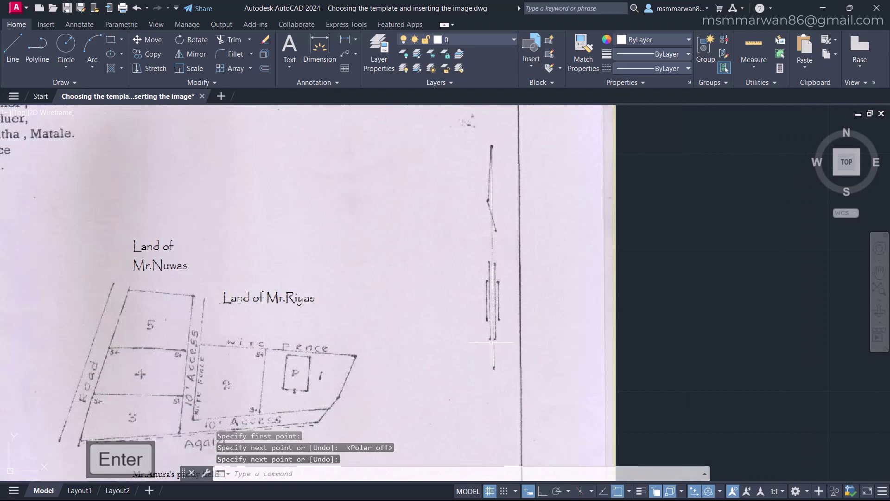
pyautogui.scroll(-4, 528, 318)
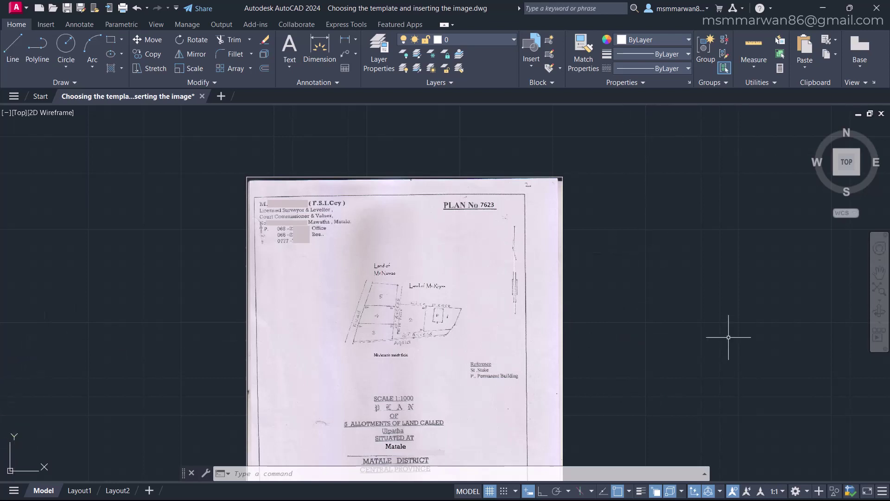
# Step: Draw a second line with polar tracking on, from the north arrow's bottom end straight up at 90° for about 5.7 units
pyautogui.write('l')
pyautogui.press('Return')
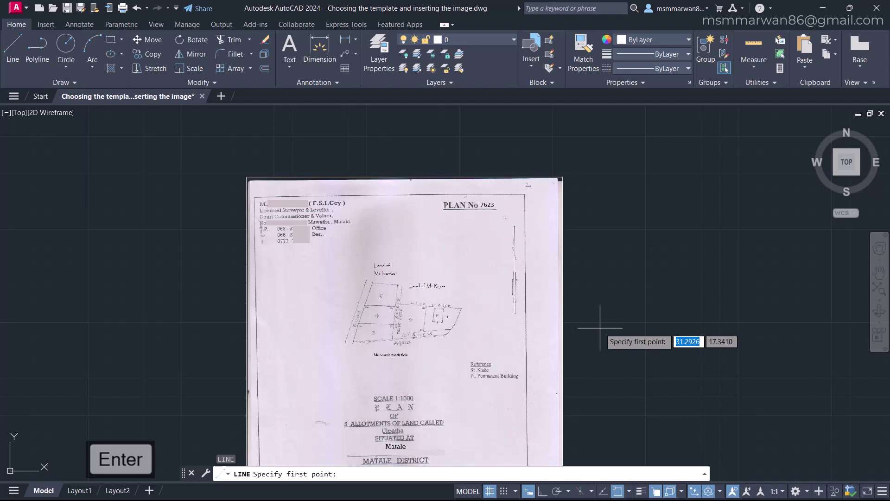
pyautogui.scroll(2, 557, 314)
pyautogui.scroll(4, 528, 326)
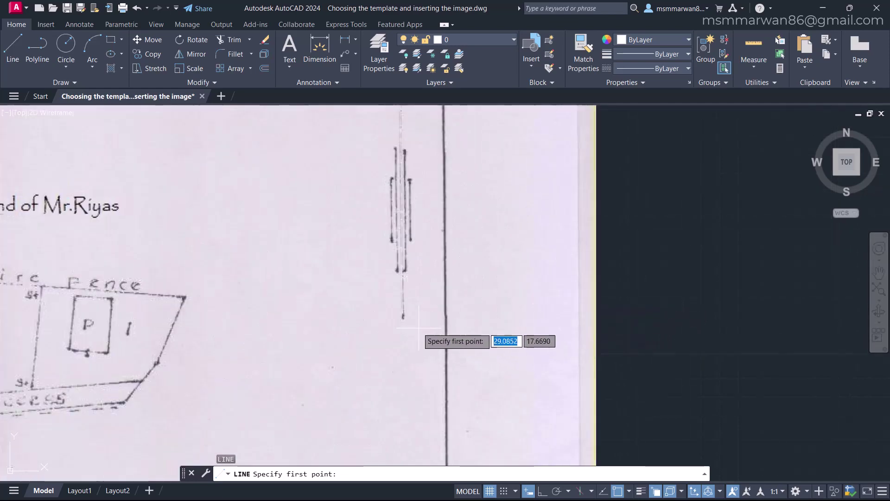
pyautogui.click(403, 314)
pyautogui.scroll(-5, 417, 339)
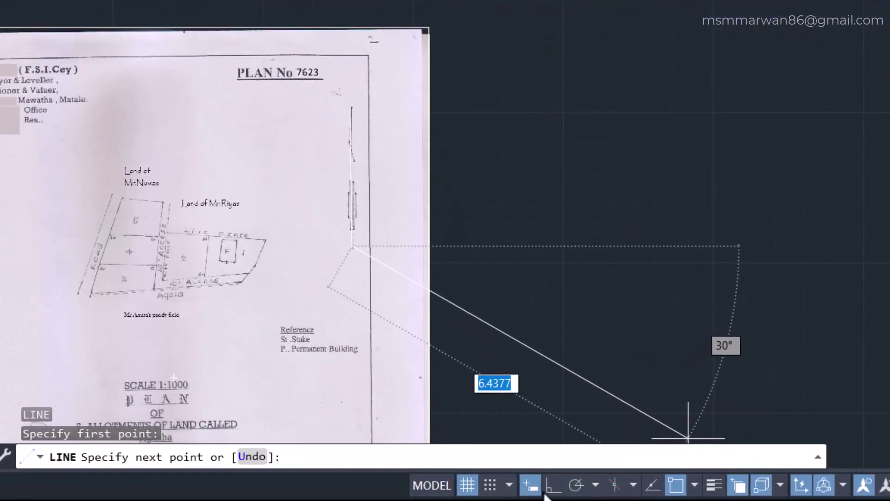
pyautogui.click(577, 486)
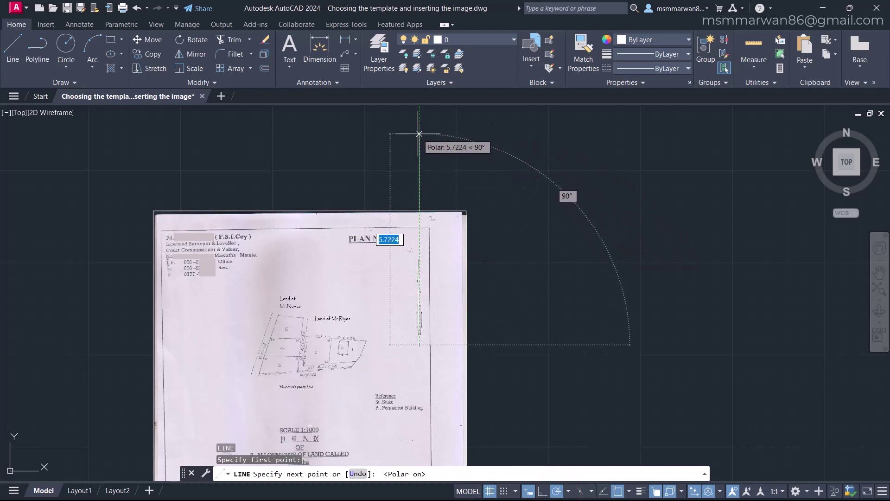
pyautogui.click(419, 134)
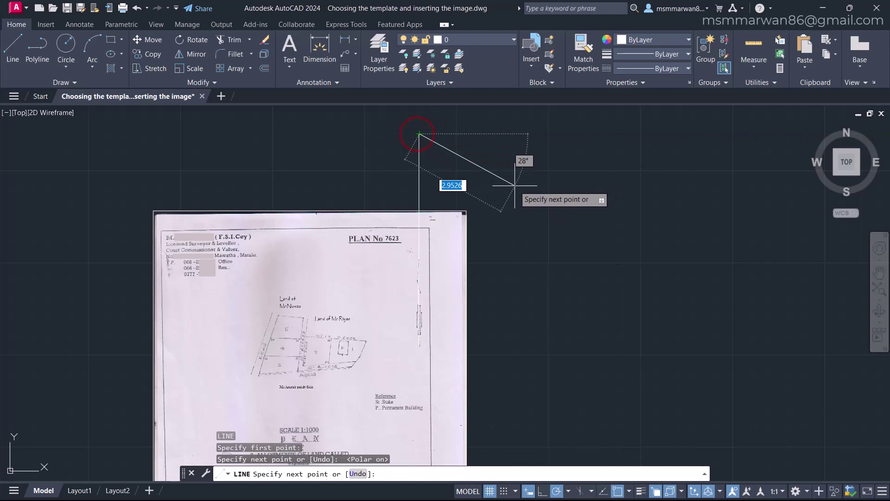
pyautogui.press('Escape')
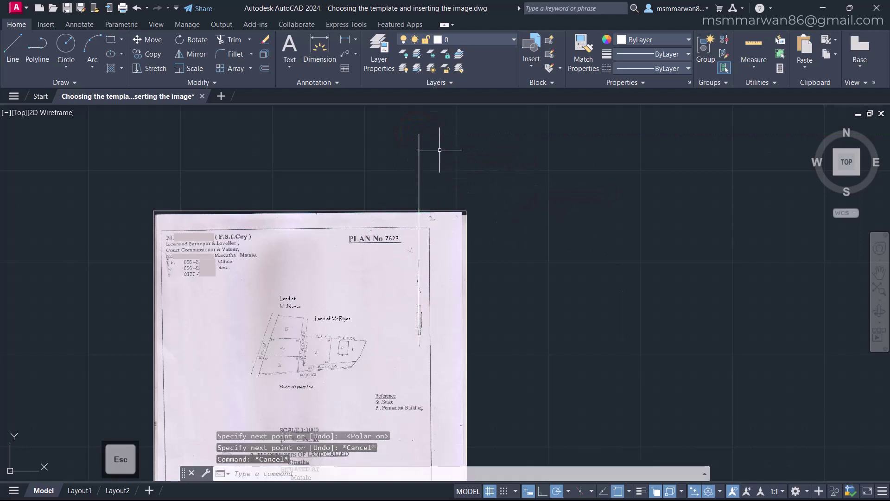
# Step: Set the colour of both north arrow lines to Red
pyautogui.click(340, 112)
pyautogui.click(532, 408)
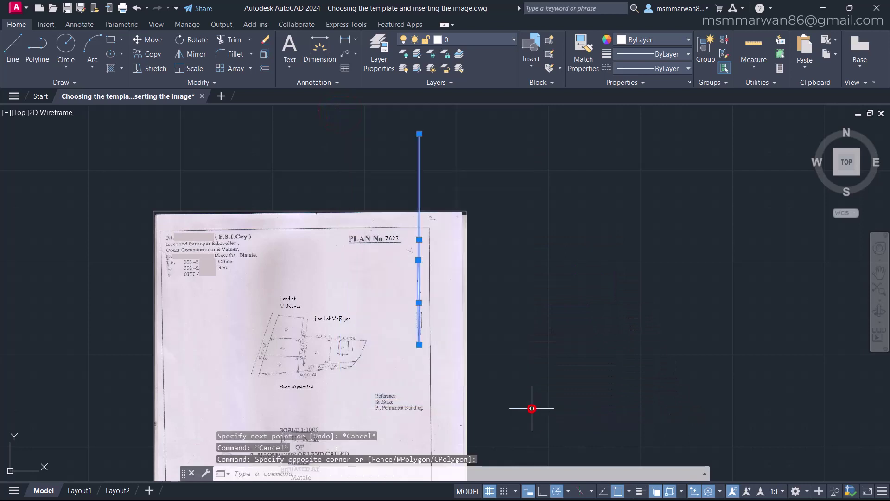
pyautogui.click(646, 38)
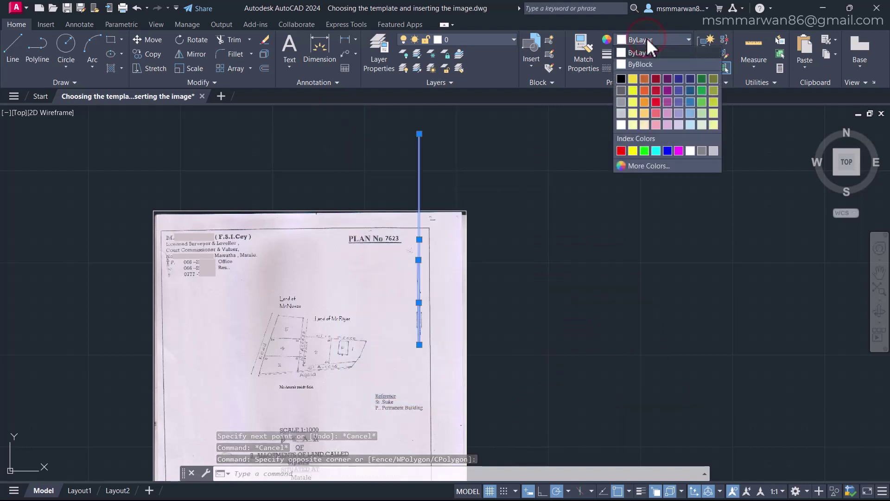
pyautogui.click(621, 151)
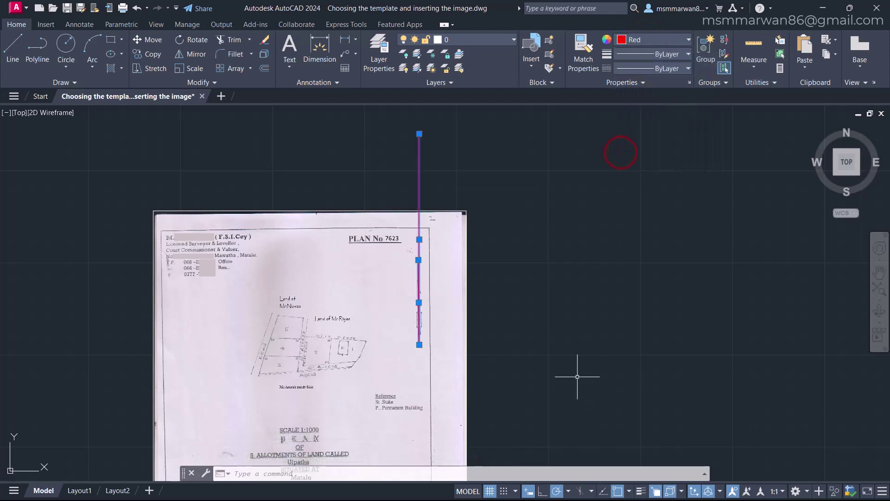
pyautogui.press('Escape')
# Step: Examine how the traced north arrow line deviates from the vertical reference line
pyautogui.scroll(10, 418, 261)
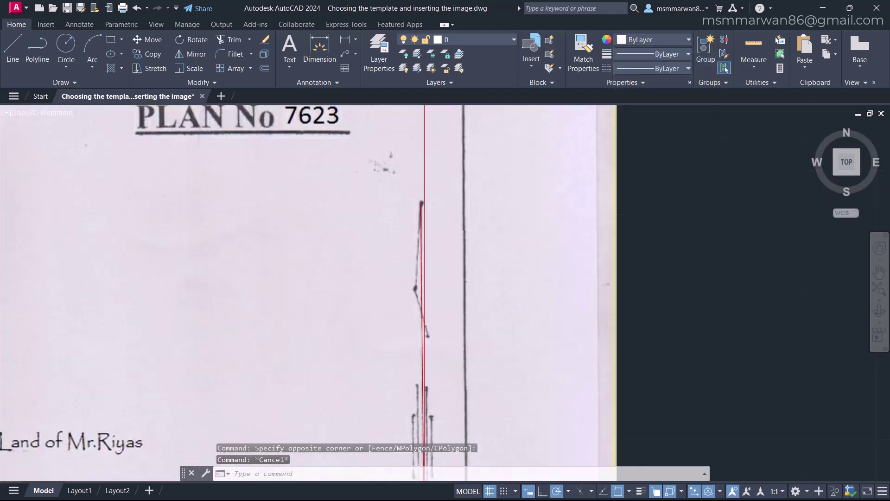
pyautogui.moveTo(410, 244)
pyautogui.mouseDown(button='middle')
pyautogui.moveTo(453, 296)
pyautogui.moveTo(473, 253)
pyautogui.mouseUp(button='middle')
pyautogui.moveTo(489, 234)
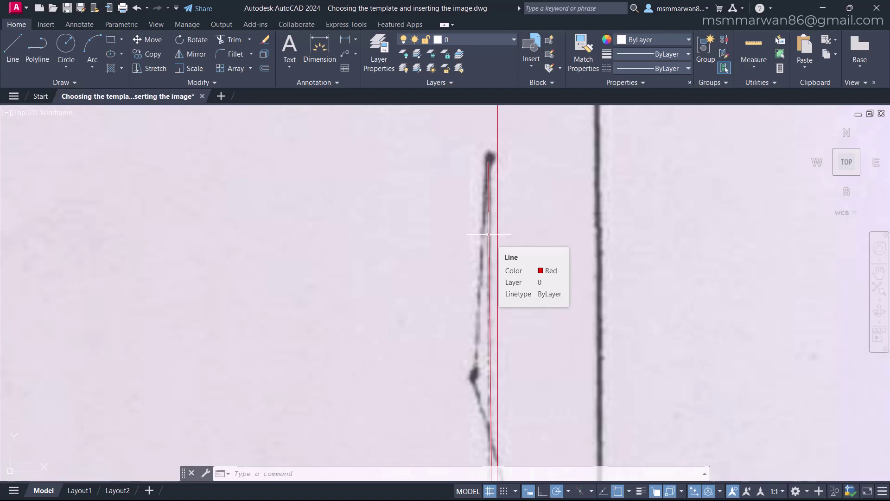
pyautogui.scroll(-8, 488, 234)
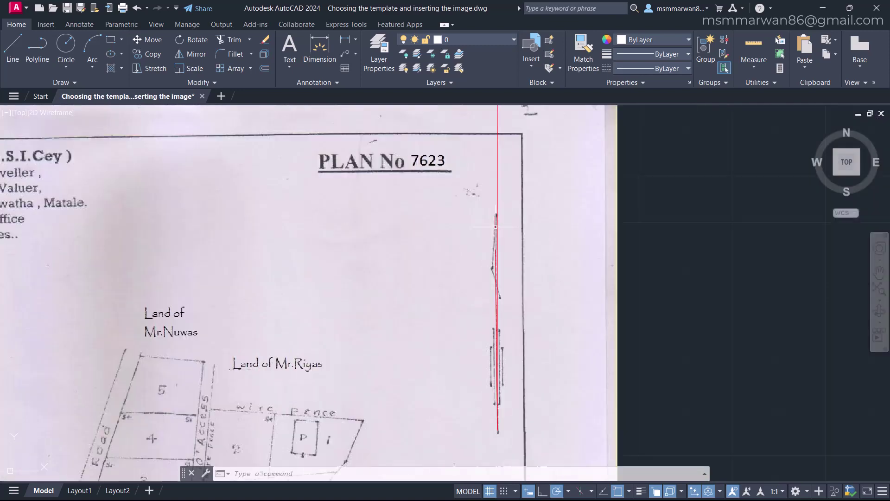
pyautogui.scroll(-3, 477, 214)
pyautogui.moveTo(616, 358); pyautogui.dragTo(607, 314, button='middle')
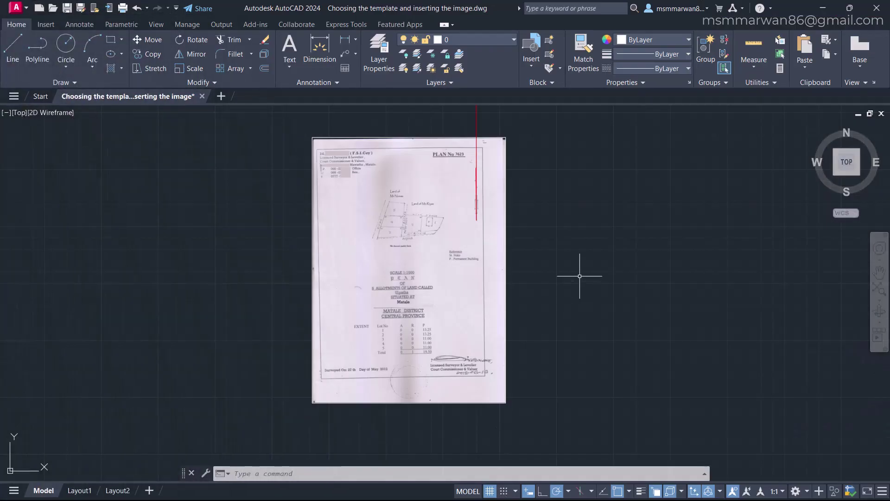
pyautogui.moveTo(523, 234); pyautogui.dragTo(535, 277, button='middle')
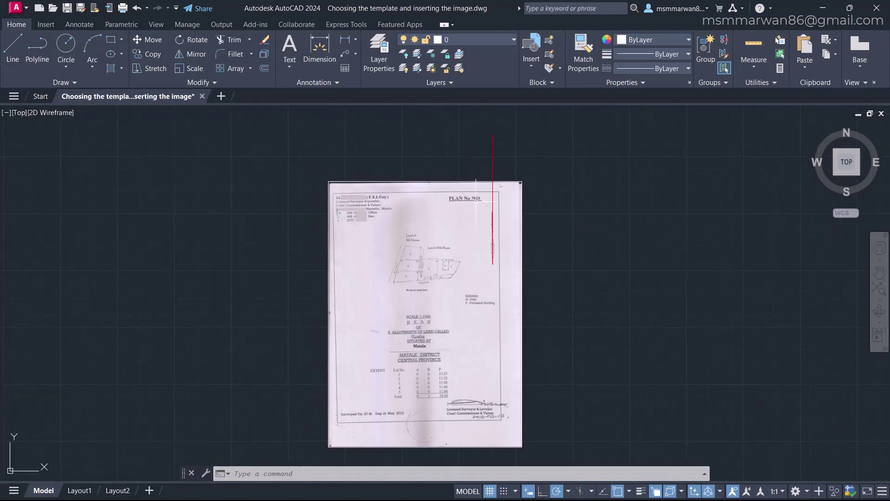
pyautogui.scroll(8, 495, 229)
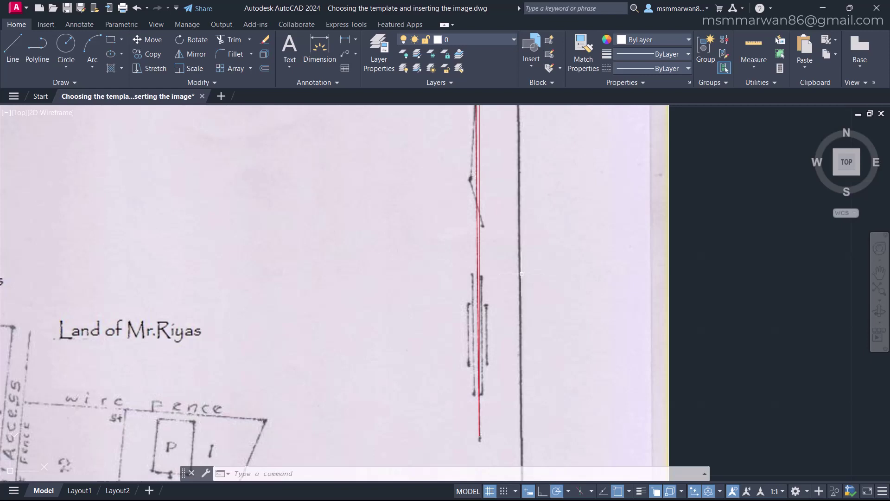
pyautogui.scroll(-8, 510, 260)
pyautogui.scroll(3, 491, 263)
pyautogui.scroll(-4, 491, 263)
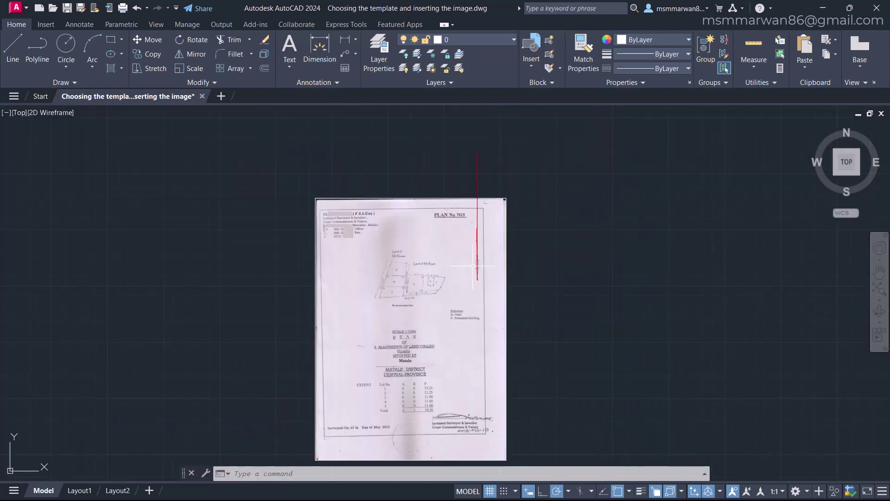
pyautogui.click(541, 402)
pyautogui.click(303, 365)
pyautogui.scroll(4, 466, 224)
pyautogui.click(402, 139)
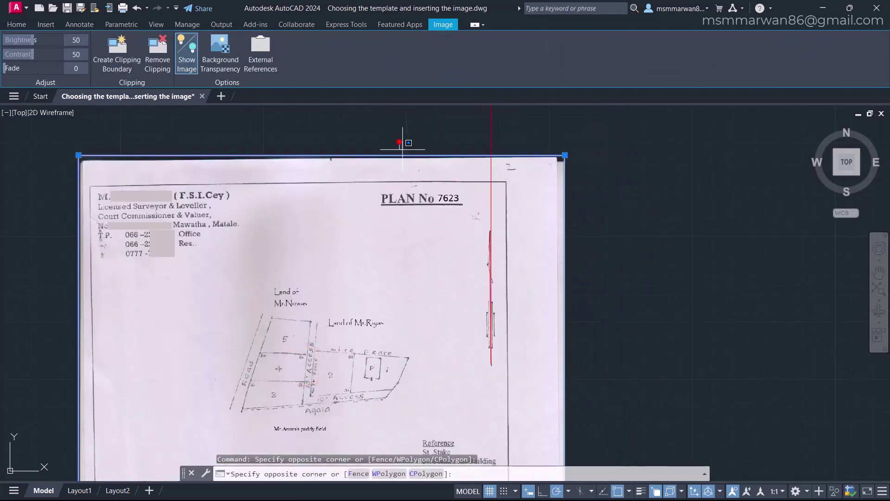
pyautogui.click(605, 426)
pyautogui.scroll(5, 483, 278)
pyautogui.scroll(2, 484, 278)
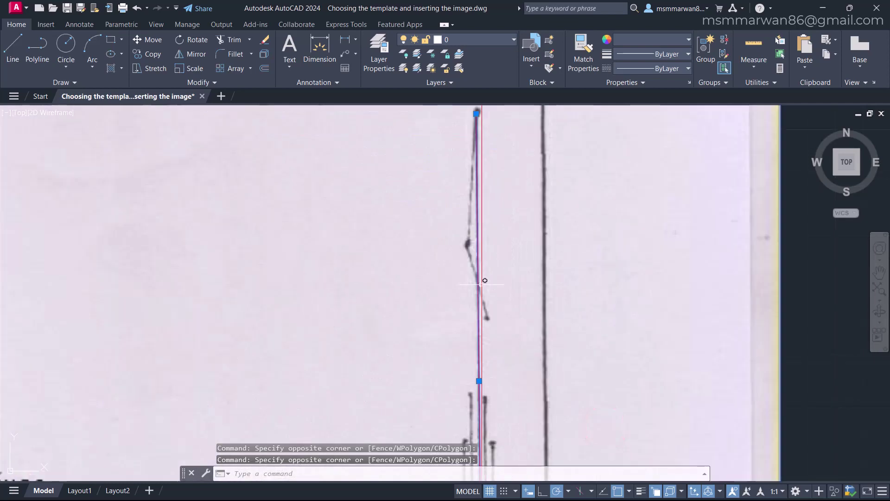
pyautogui.scroll(-6, 482, 274)
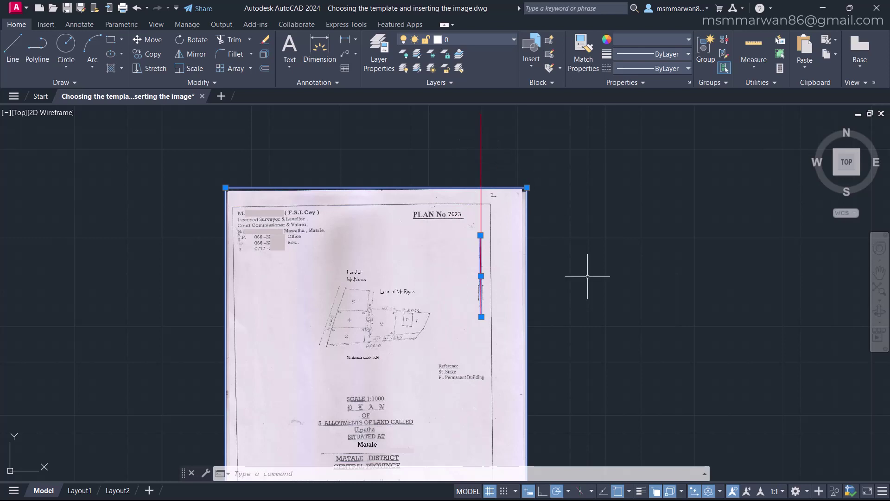
pyautogui.scroll(-3, 593, 302)
pyautogui.click(648, 282)
pyautogui.press('Escape')
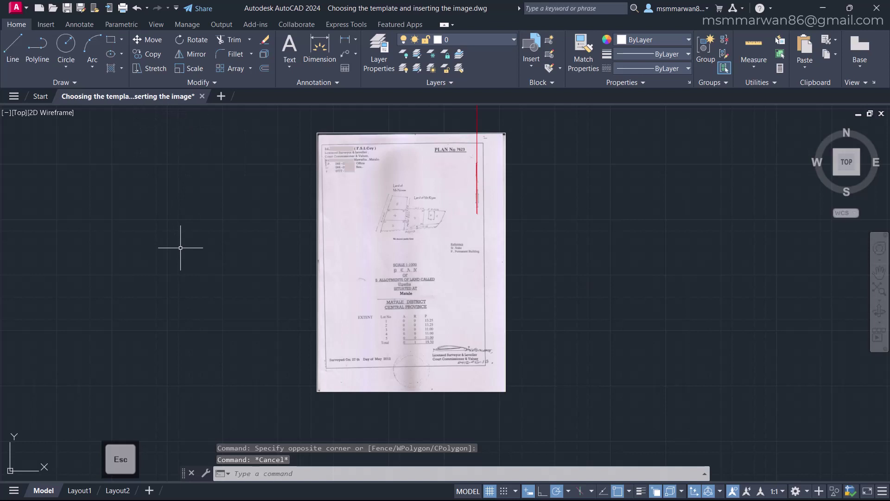
# Step: Start rotating the plan image together with the traced north arrow line, using the line's bottom end as the base point
pyautogui.write('RO')
pyautogui.press('Return')
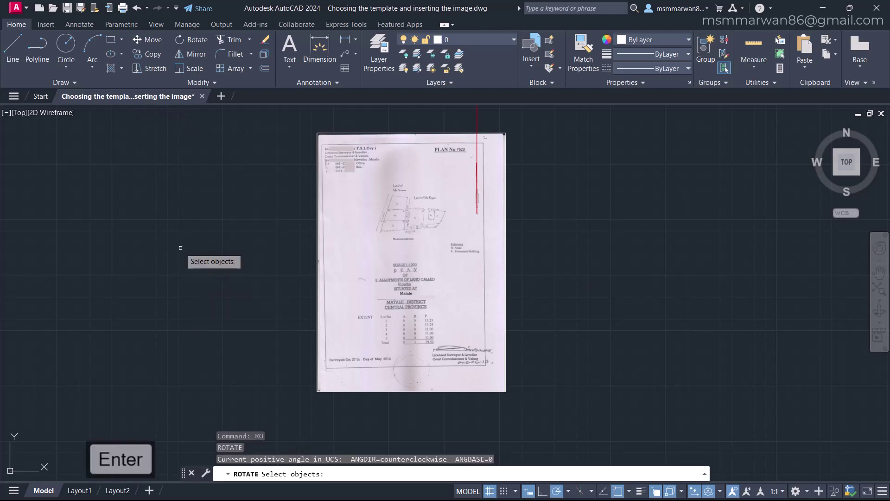
pyautogui.scroll(-2, 364, 324)
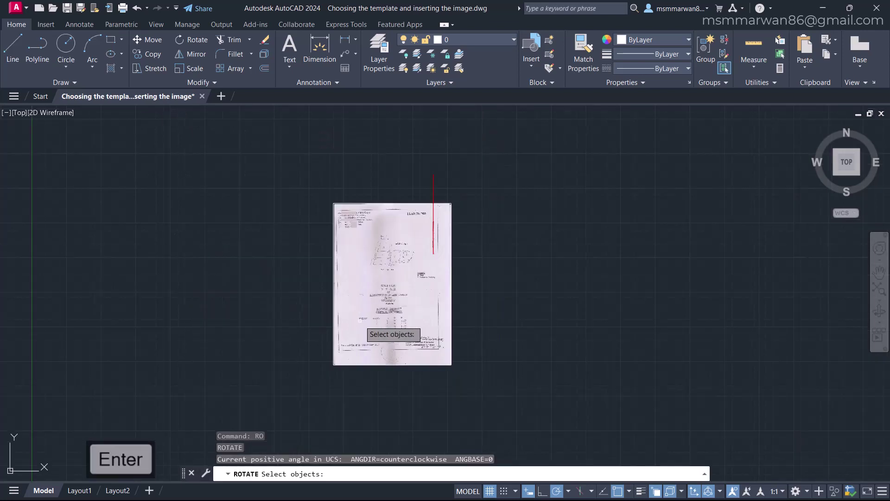
pyautogui.click(301, 191)
pyautogui.click(526, 375)
pyautogui.scroll(6, 430, 204)
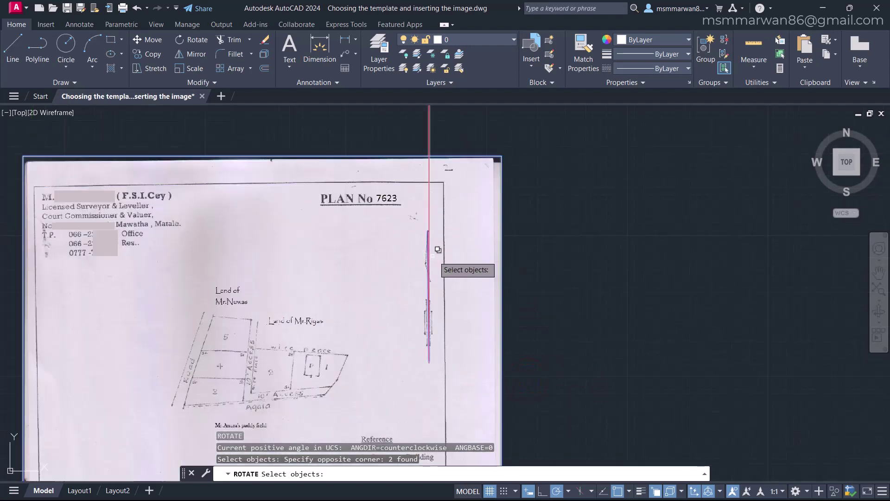
pyautogui.scroll(-2, 436, 255)
pyautogui.scroll(-2, 628, 234)
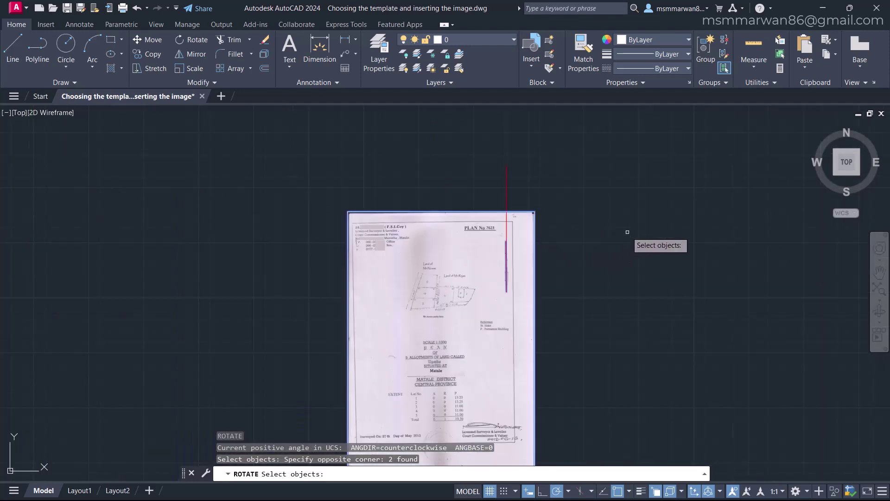
pyautogui.press('Return')
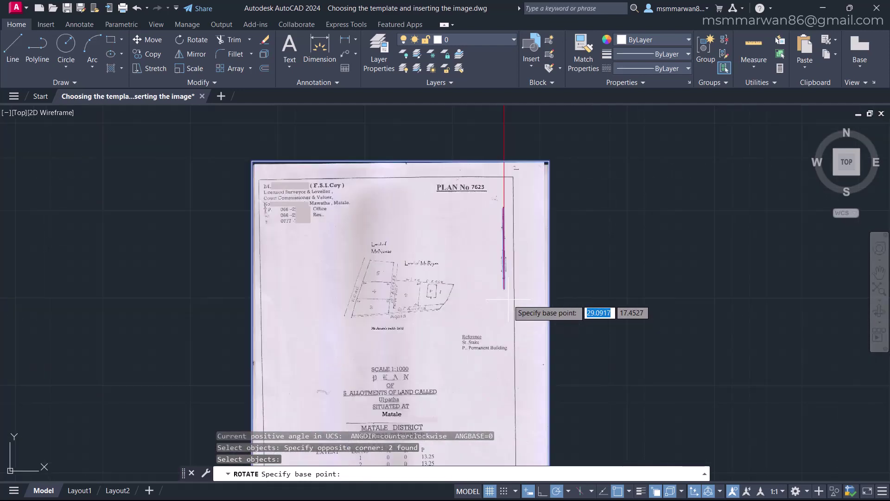
pyautogui.scroll(6, 507, 301)
pyautogui.click(497, 281)
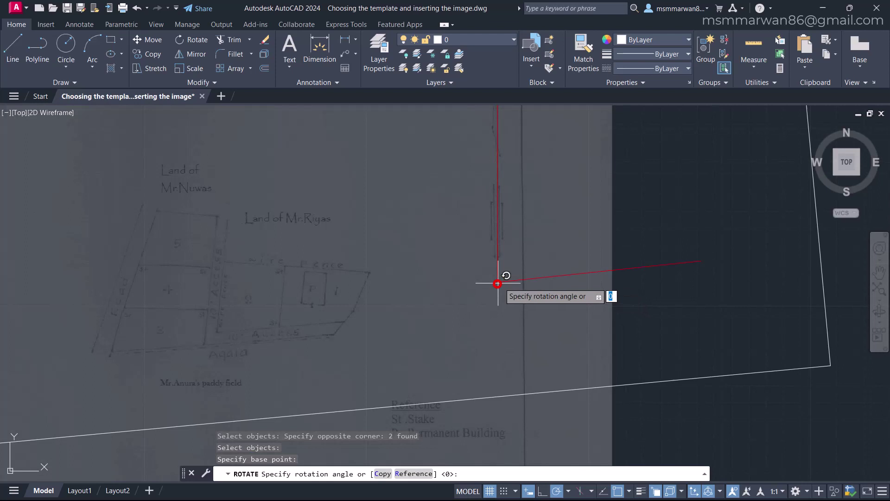
# Step: Define the rotation's reference angle with the Reference option, from the traced north arrow line's bottom end to its tip
pyautogui.scroll(-6, 561, 283)
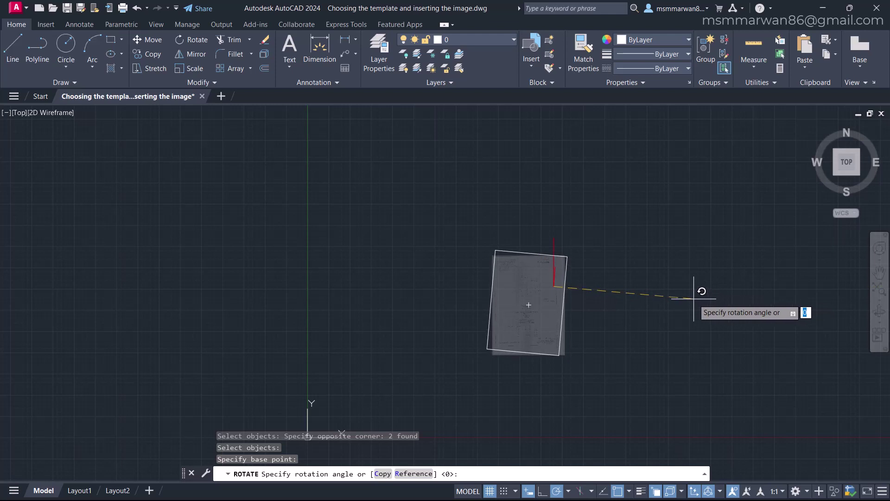
pyautogui.scroll(4, 601, 296)
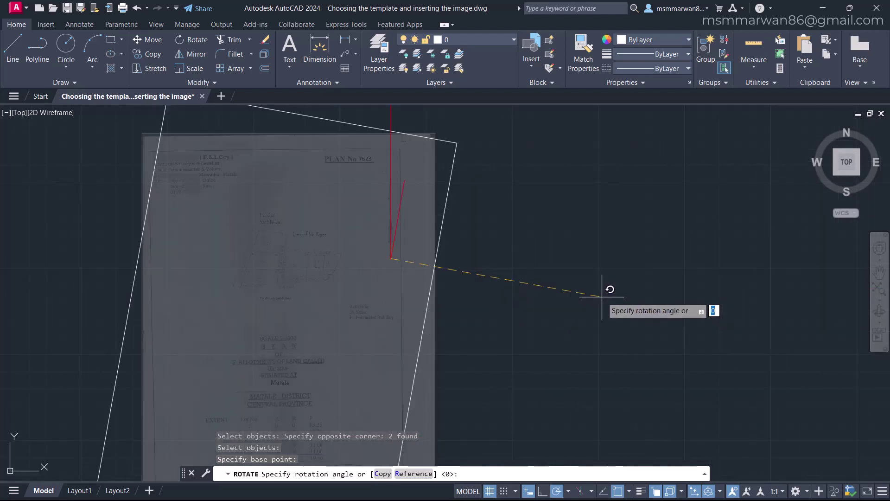
pyautogui.click(412, 473)
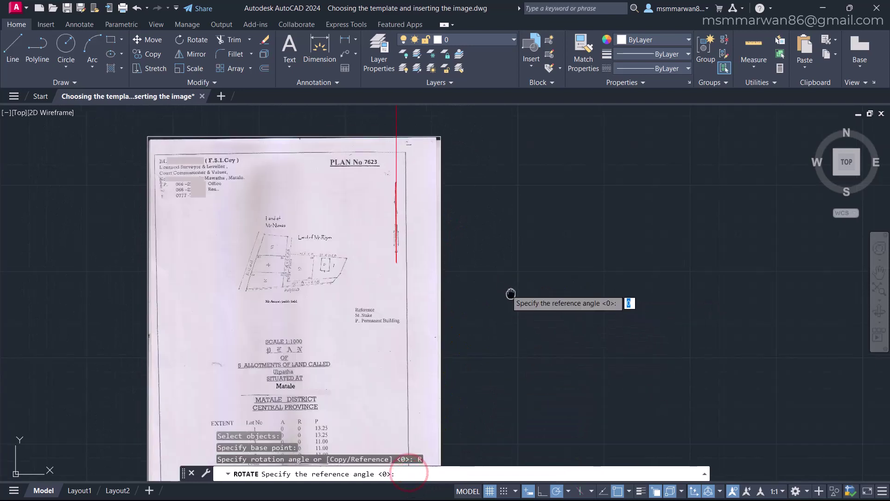
pyautogui.scroll(6, 543, 309)
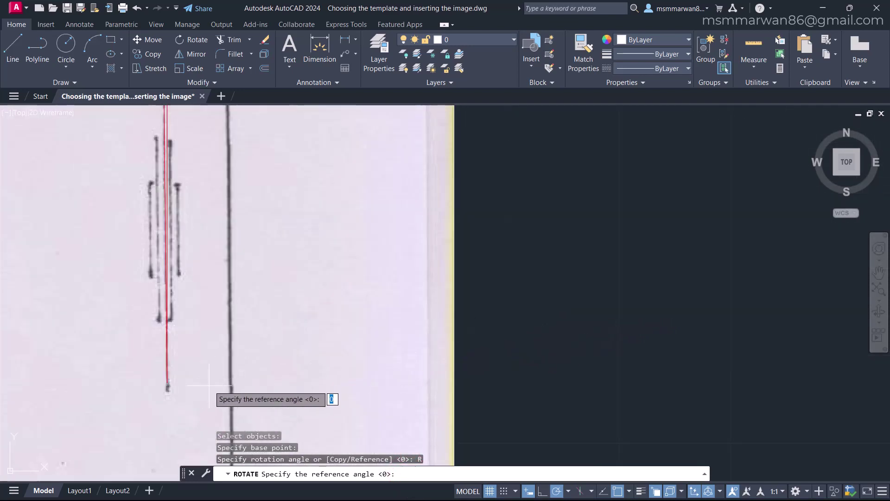
pyautogui.click(167, 383)
pyautogui.scroll(-5, 513, 350)
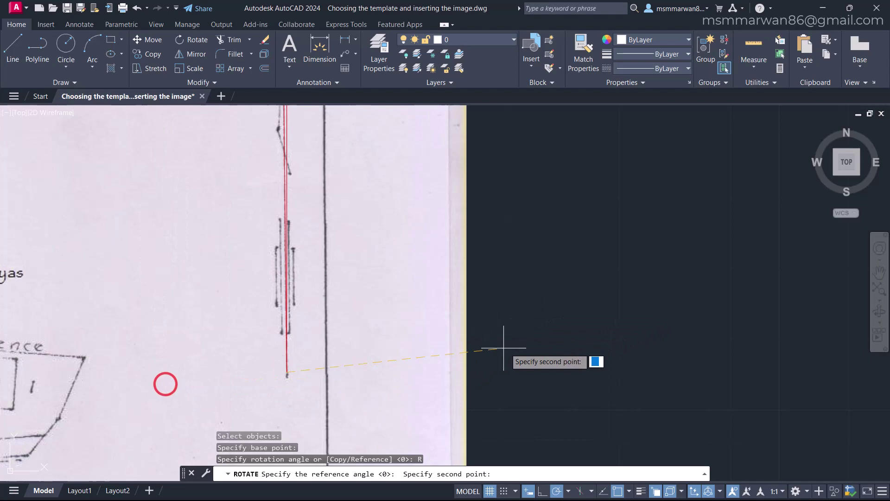
pyautogui.scroll(6, 427, 253)
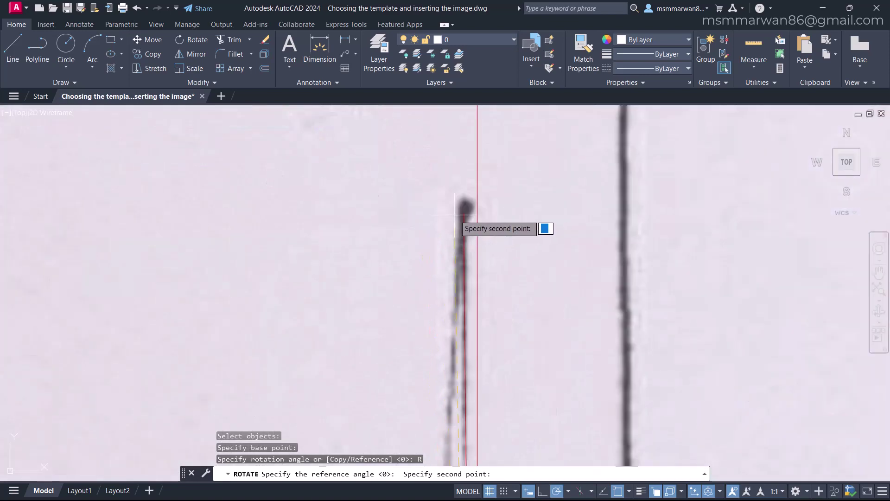
pyautogui.click(463, 214)
# Step: Set the new rotation angle by picking the upper end of the vertical reference line, aligning the image to it
pyautogui.scroll(-4, 463, 213)
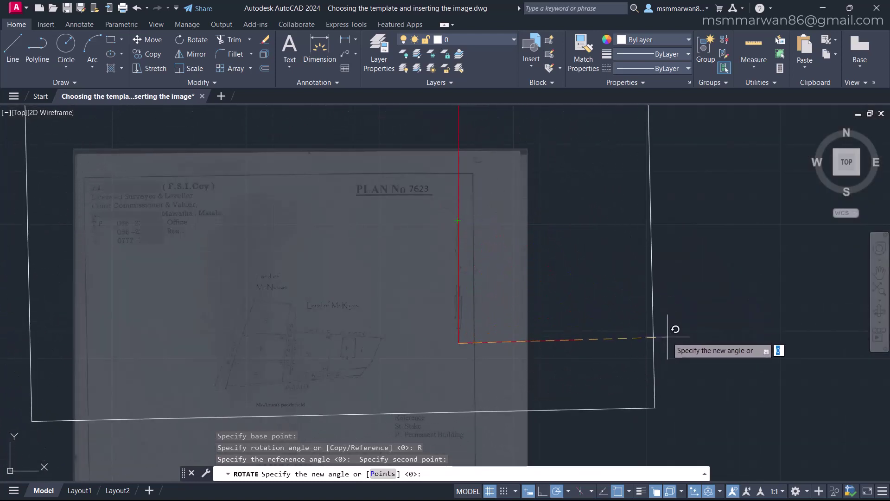
pyautogui.scroll(-4, 588, 229)
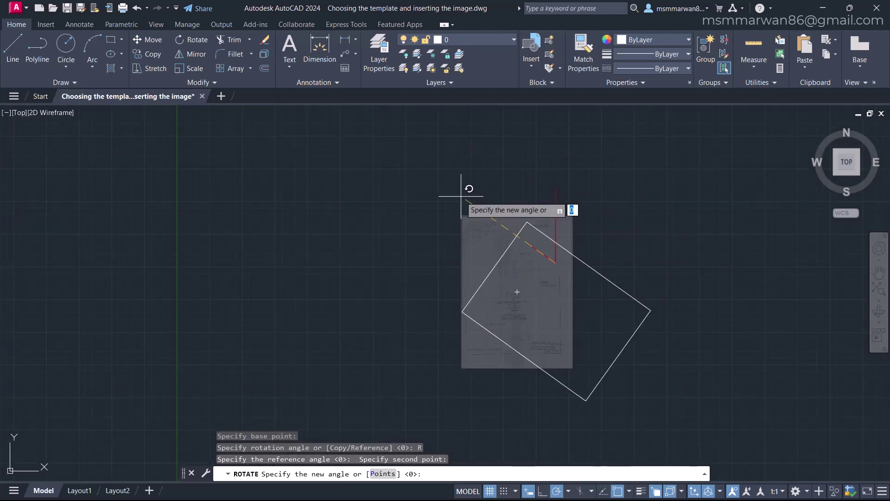
pyautogui.scroll(4, 468, 190)
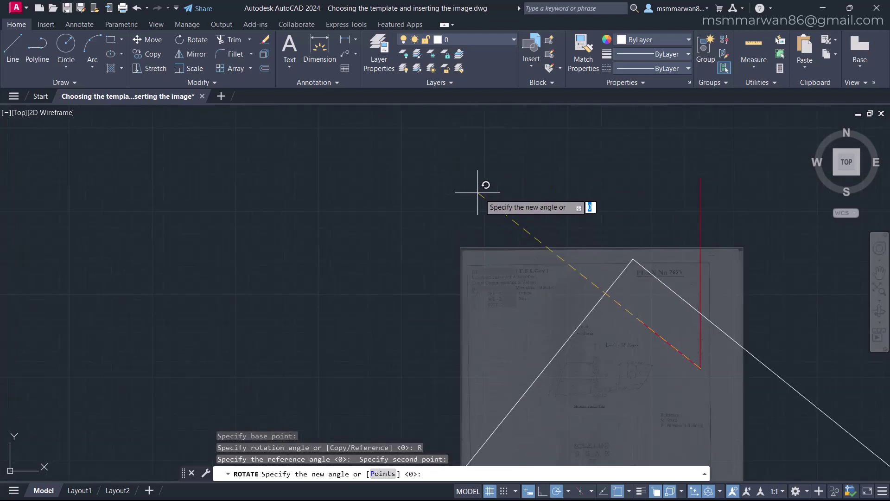
pyautogui.click(699, 178)
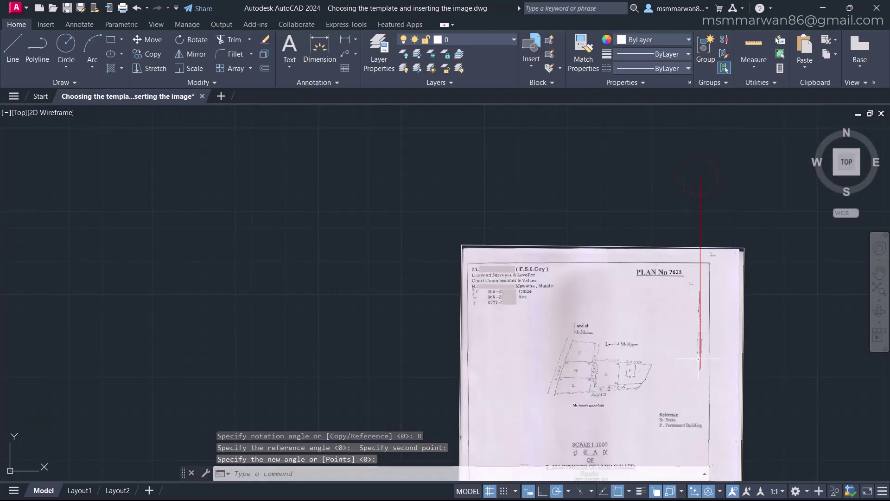
# Step: Check the north arrow's alignment with the vertical line and delete both red lines, keeping only the plan image
pyautogui.scroll(6, 704, 352)
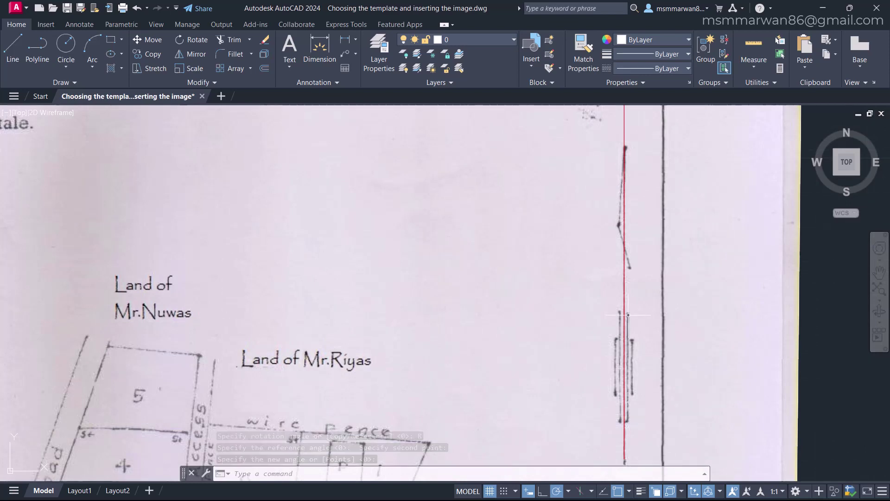
pyautogui.scroll(-6, 610, 323)
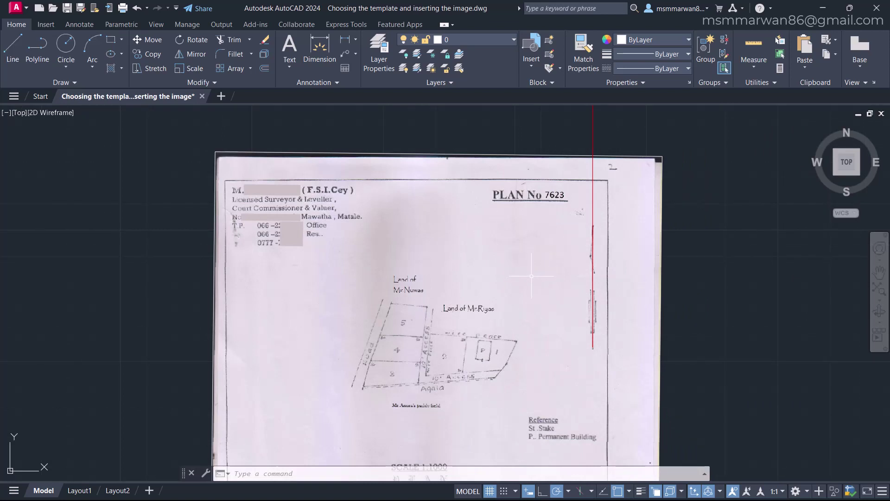
pyautogui.scroll(-4, 532, 275)
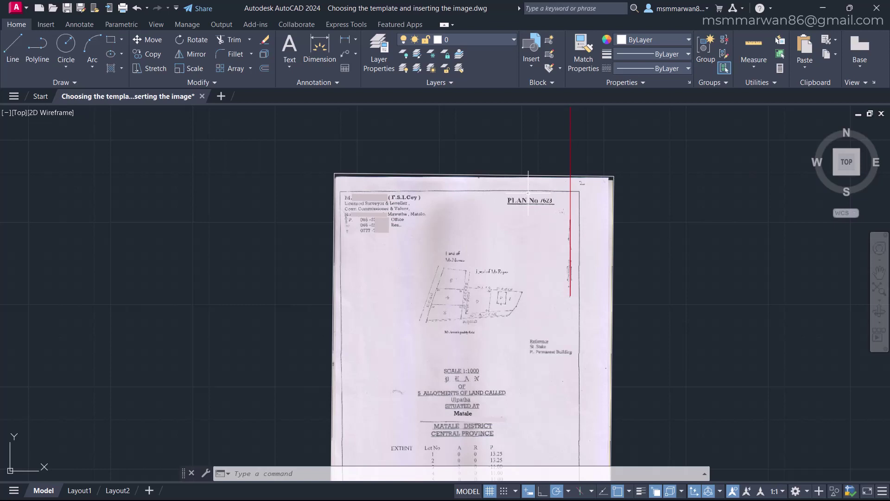
pyautogui.moveTo(596, 229); pyautogui.dragTo(611, 258, button='middle')
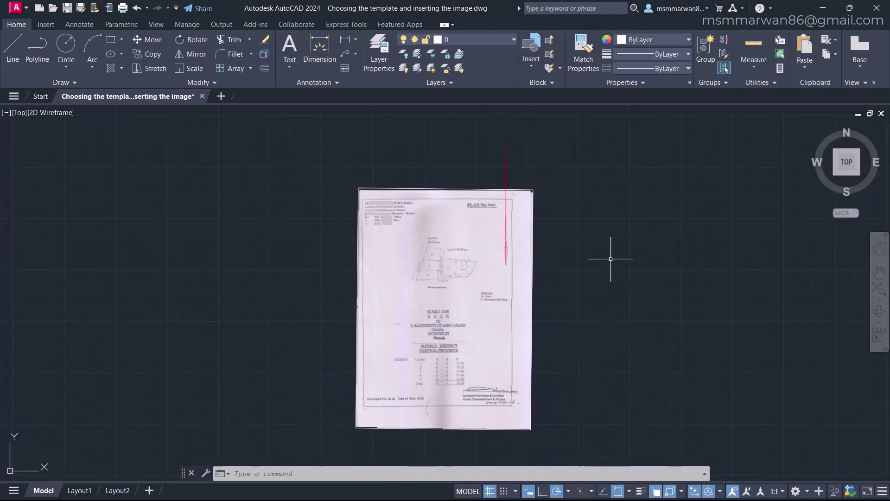
pyautogui.click(473, 124)
pyautogui.click(605, 302)
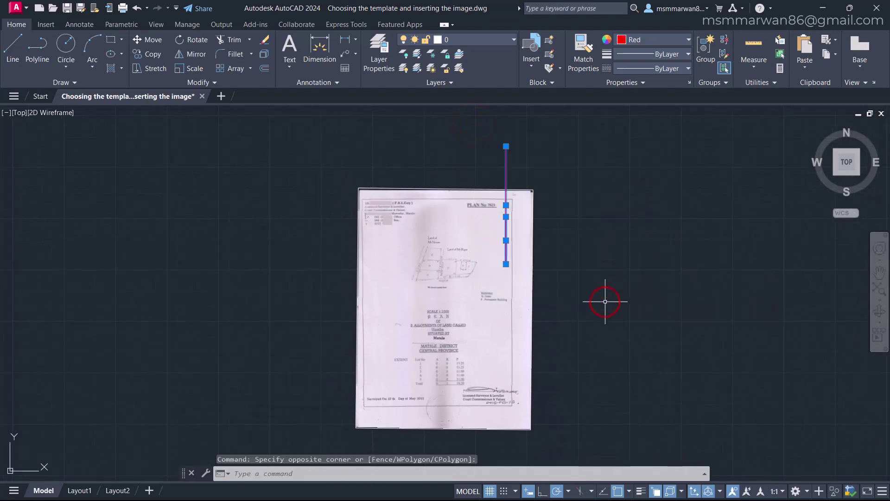
pyautogui.press('Delete')
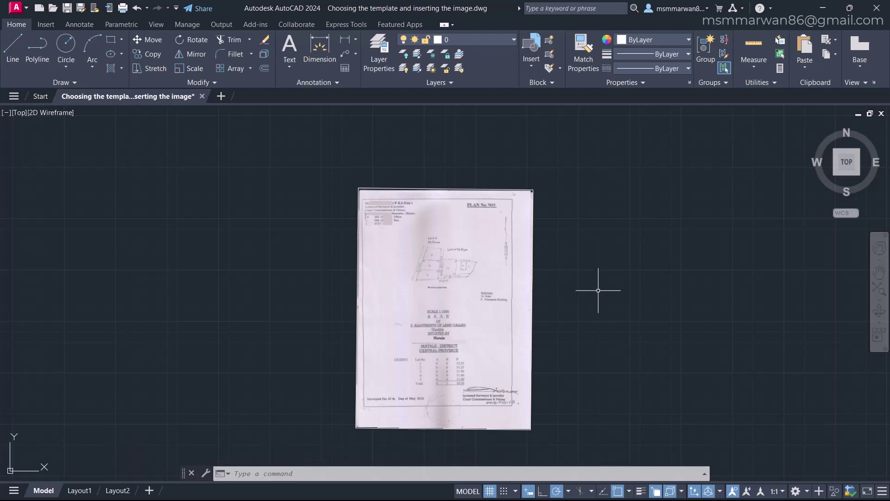
pyautogui.moveTo(598, 290); pyautogui.dragTo(592, 258, button='middle')
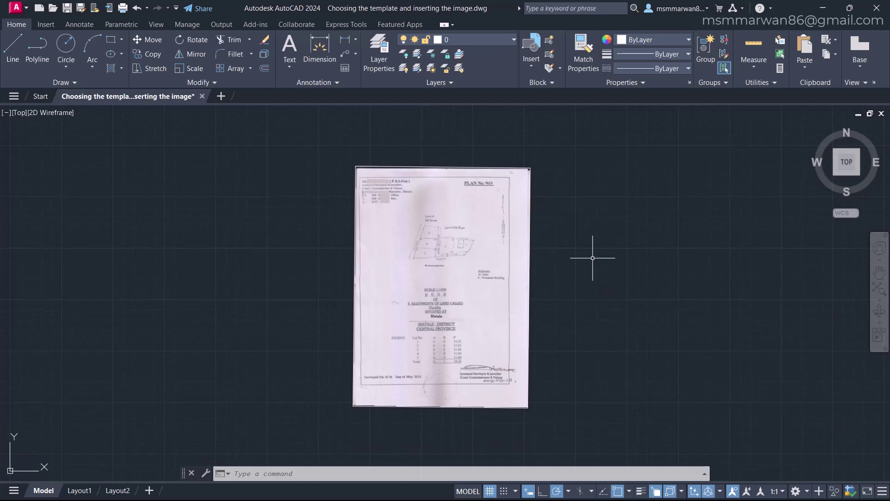